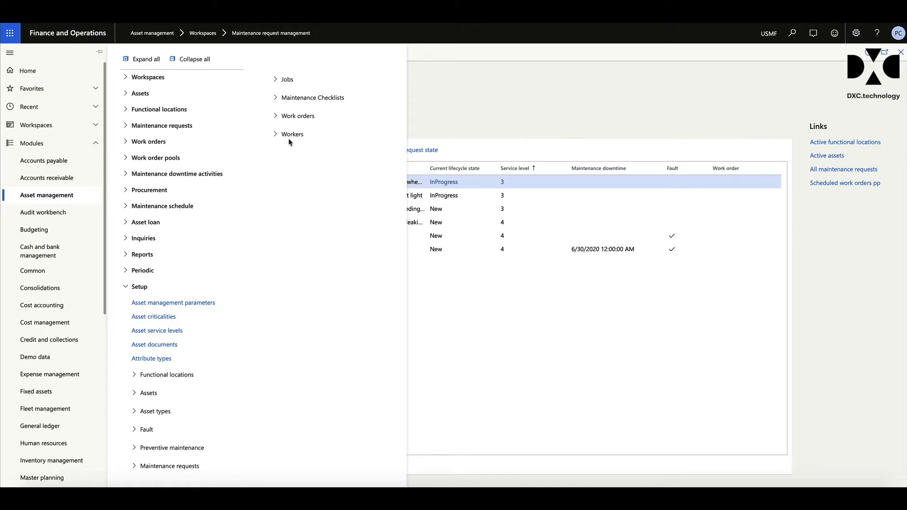
Step: Open Maintenance job type categories to list Condition assessment, Corrective, Preventive and Service
{"action": "double_click", "coordinate": [277, 83]}
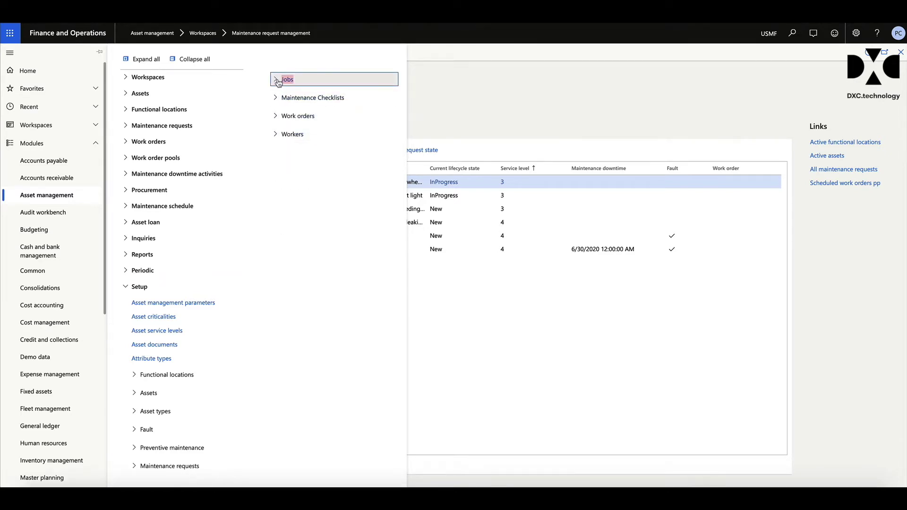
{"action": "left_click", "coordinate": [326, 79]}
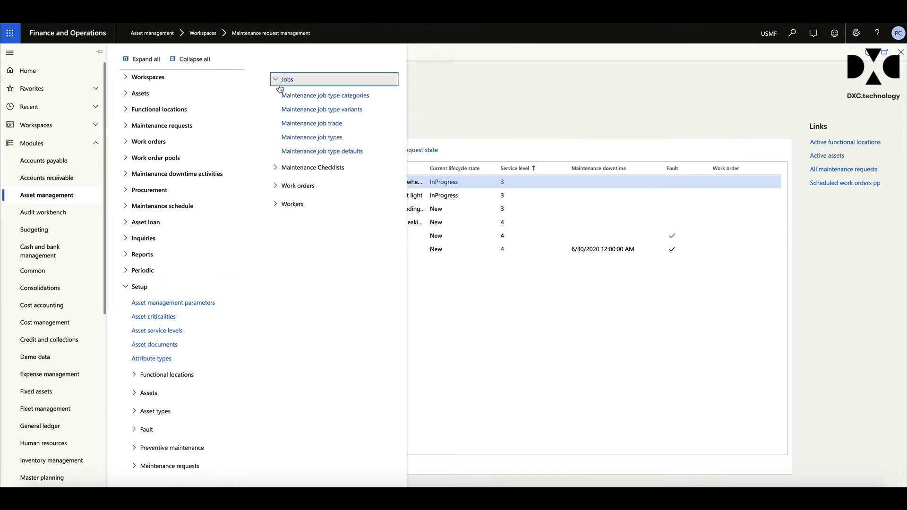
{"action": "left_click", "coordinate": [347, 98]}
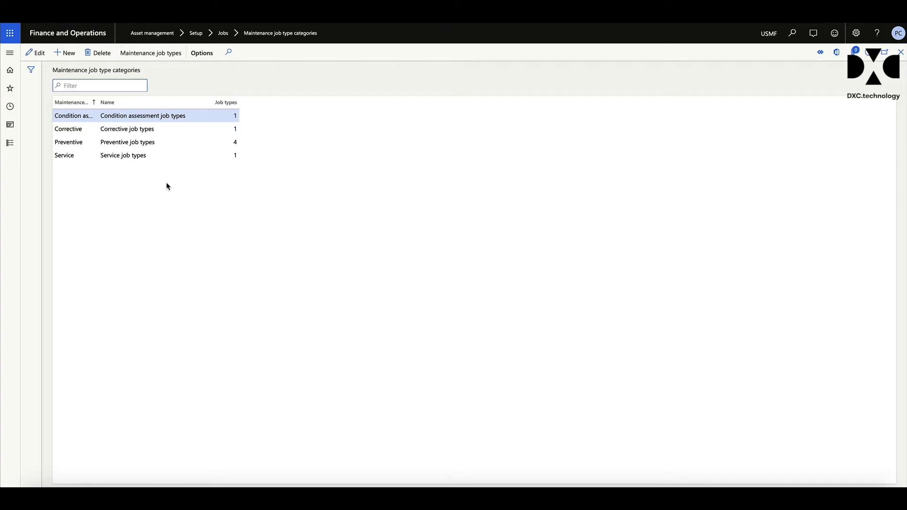
{"action": "left_click", "coordinate": [10, 143]}
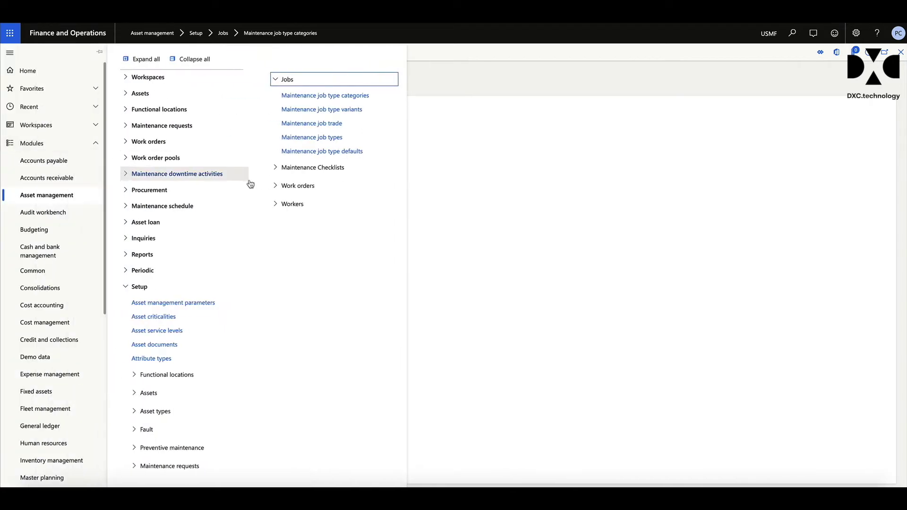
Step: Review the 1000h maintenance job type variant with its Inspection and Preventive job types
{"action": "left_click", "coordinate": [347, 112]}
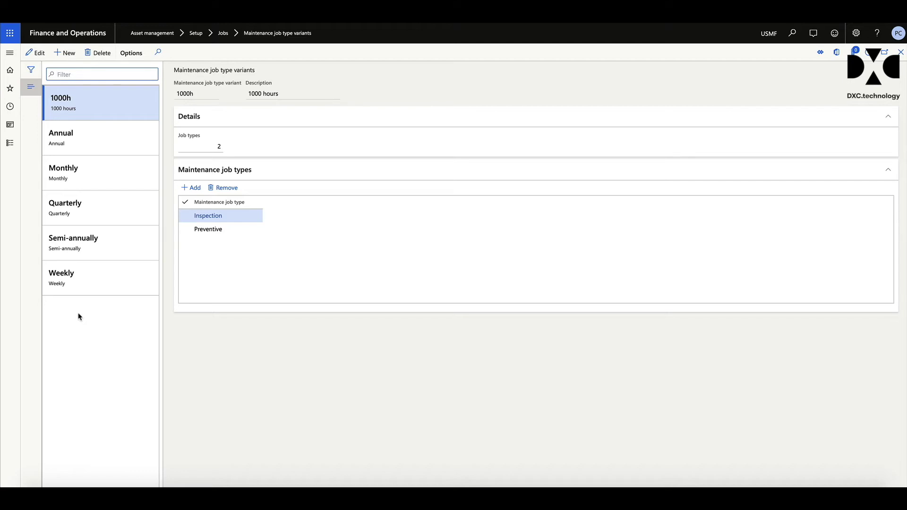
{"action": "left_click", "coordinate": [10, 142]}
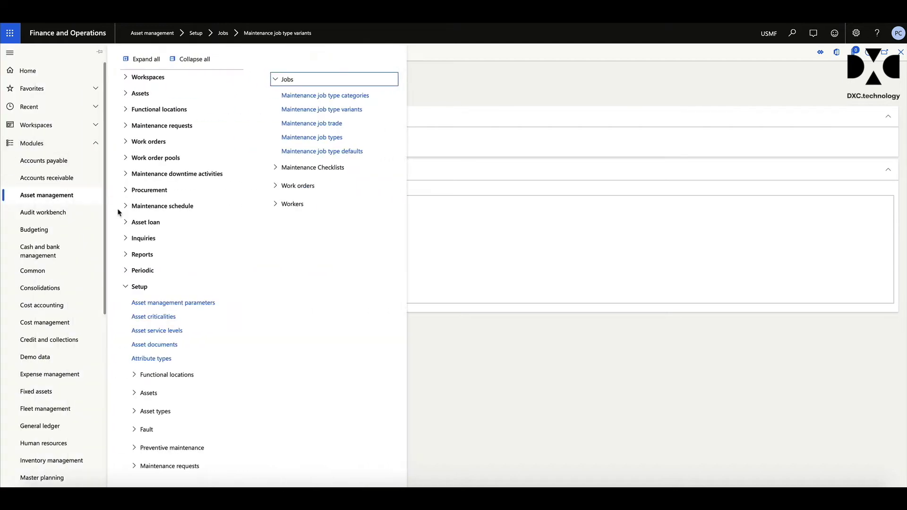
Step: Open Maintenance job trade to see Contractor, Electrician, Mechanic, Millwright and Operator
{"action": "left_click", "coordinate": [336, 125]}
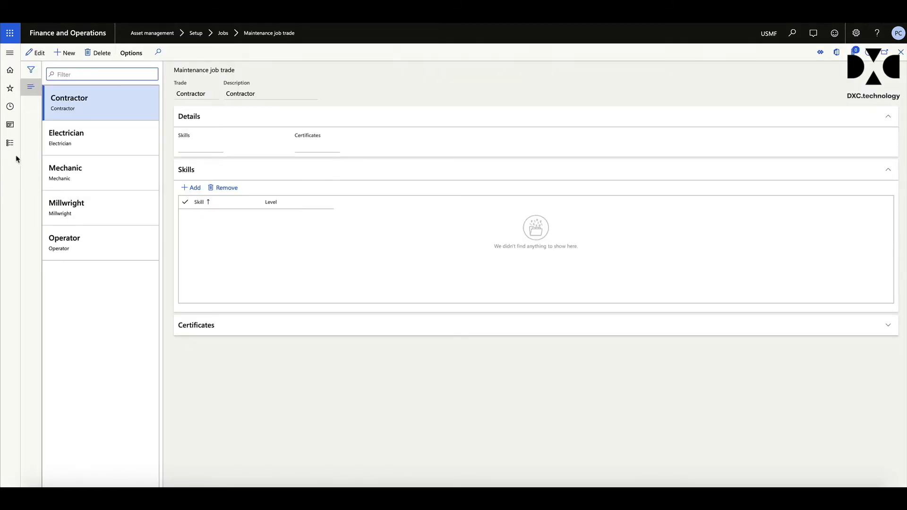
{"action": "left_click", "coordinate": [10, 147]}
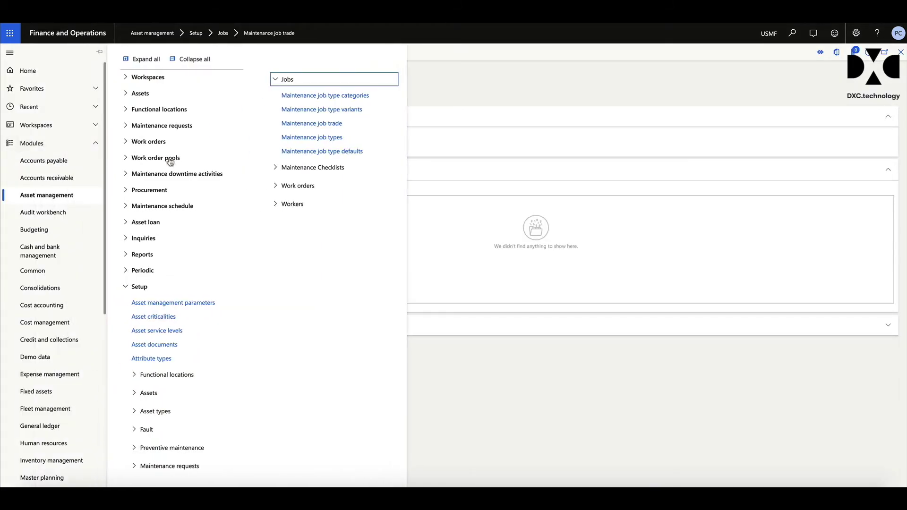
Step: Select the Preventive job type to show its five variants, 1000h through Weekly
{"action": "left_click", "coordinate": [311, 138]}
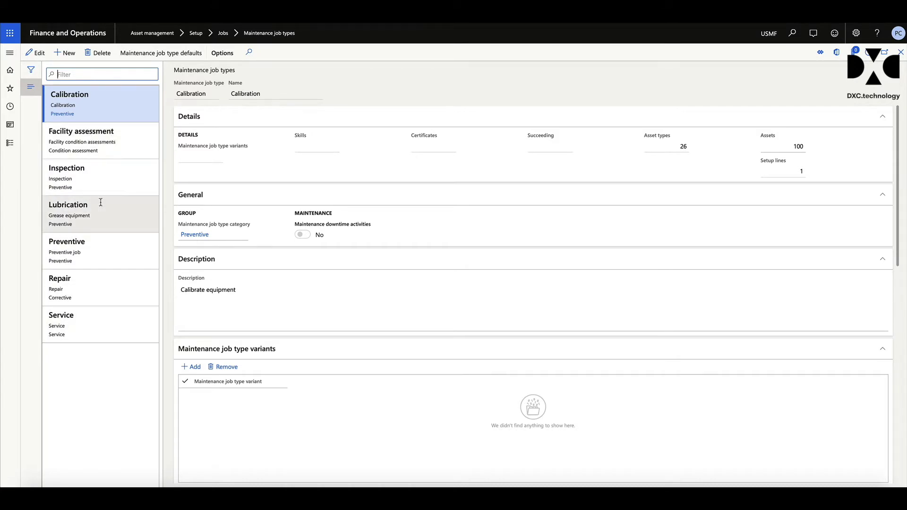
{"action": "left_click", "coordinate": [80, 250]}
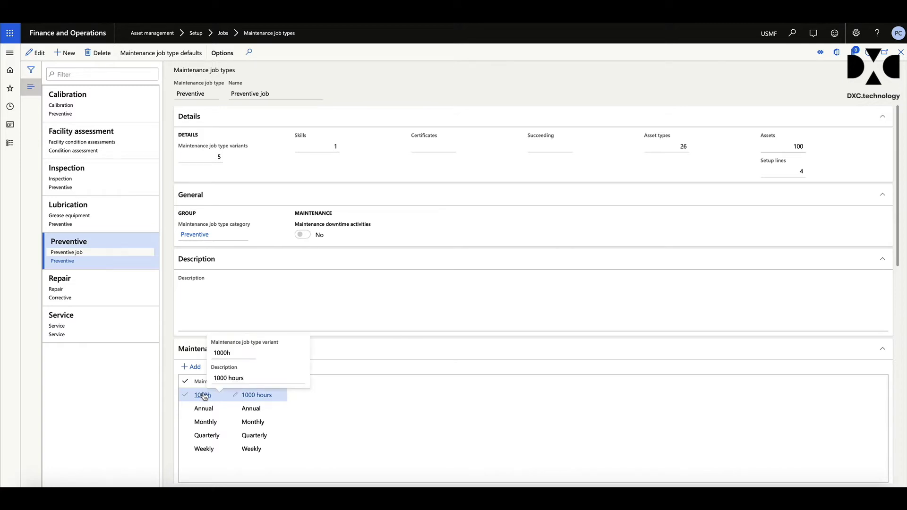
{"action": "left_click", "coordinate": [163, 58]}
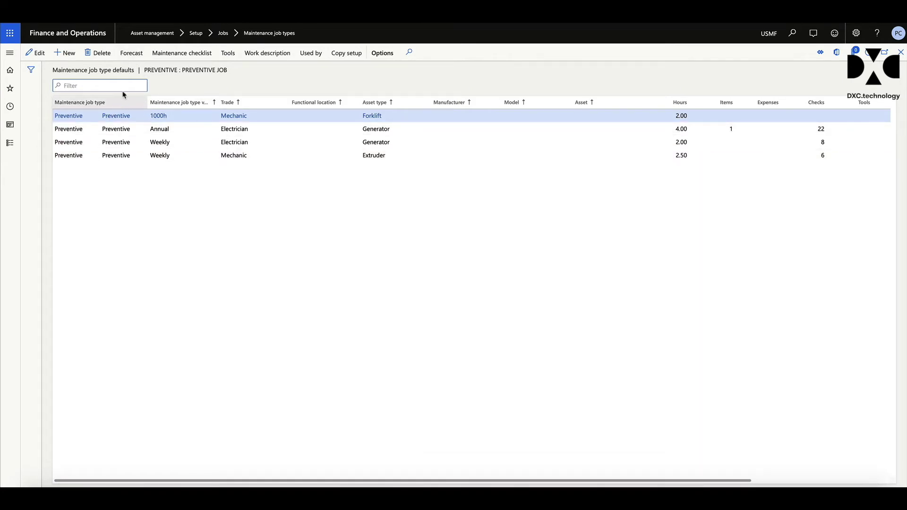
{"action": "left_click", "coordinate": [132, 54]}
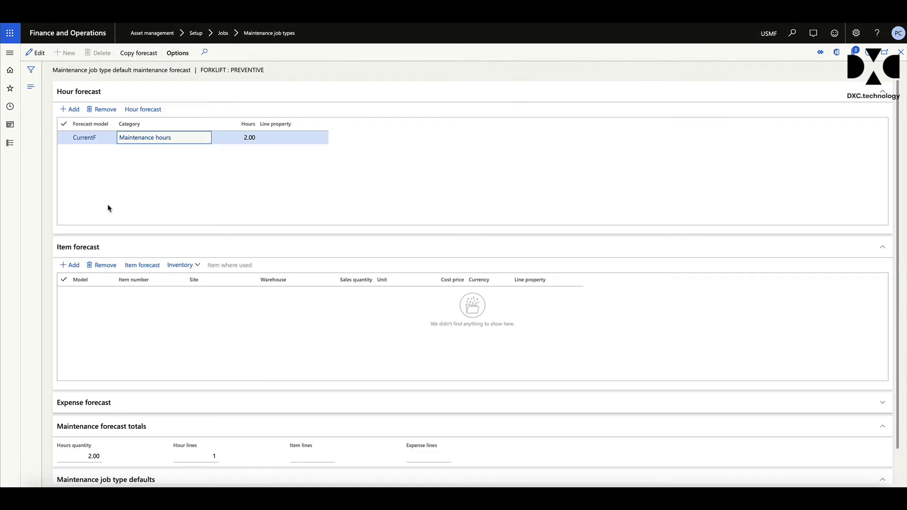
{"action": "scroll", "coordinate": [145, 339], "scroll_direction": "down", "scroll_amount": 2}
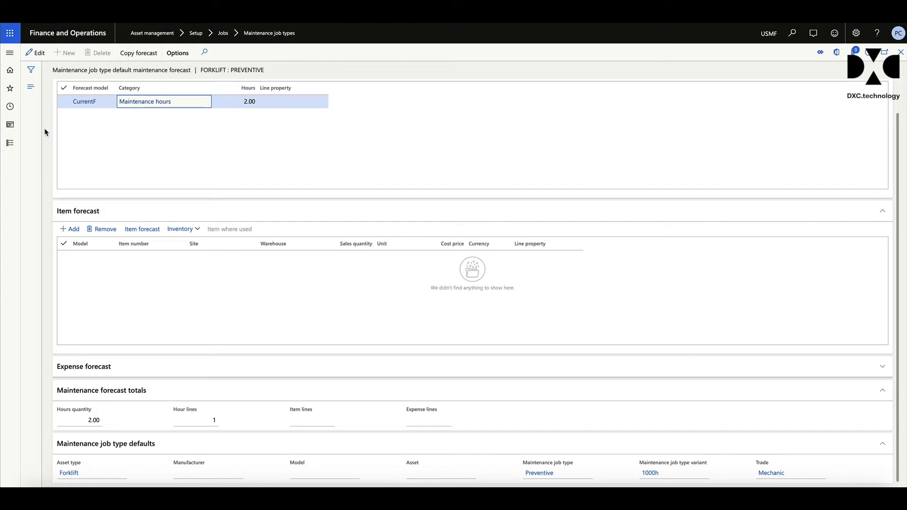
{"action": "key", "text": "Escape"}
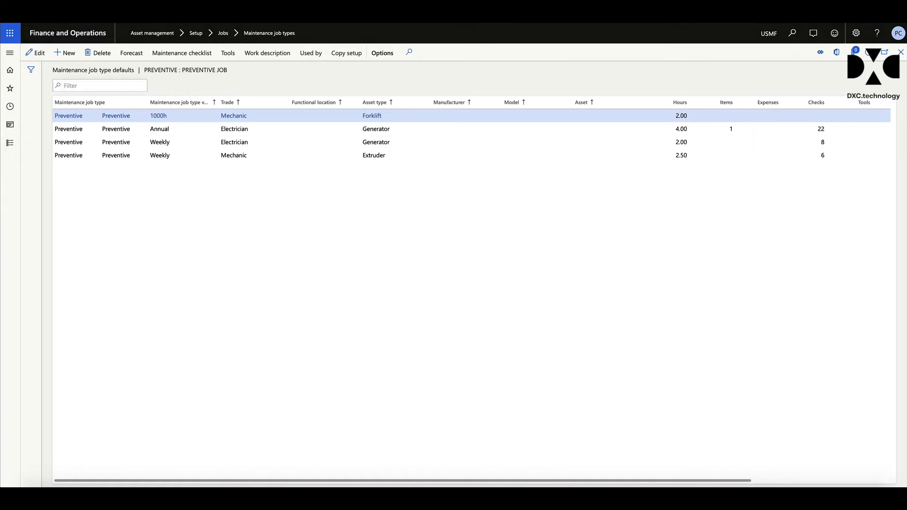
{"action": "key", "text": "Escape"}
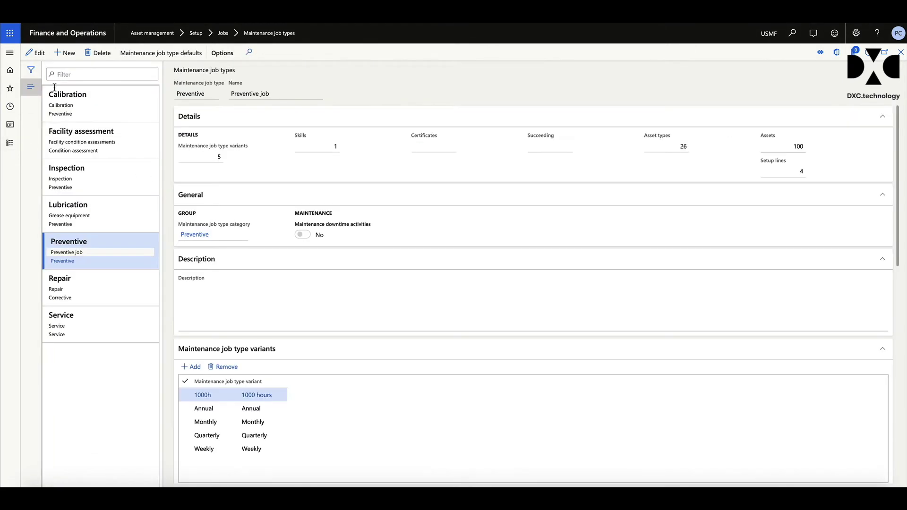
Step: Show Repair's job type defaults, a single Corrective line of 1.00 hours
{"action": "left_click", "coordinate": [64, 288]}
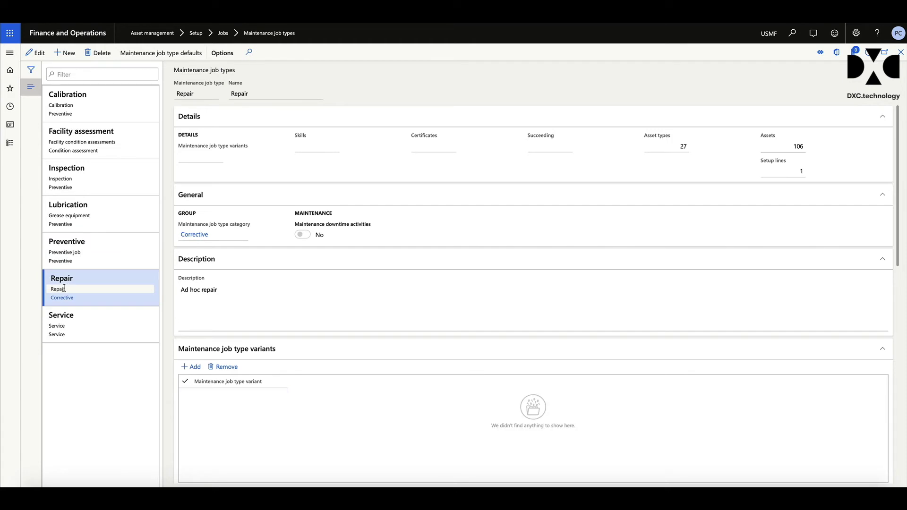
{"action": "left_click", "coordinate": [166, 55]}
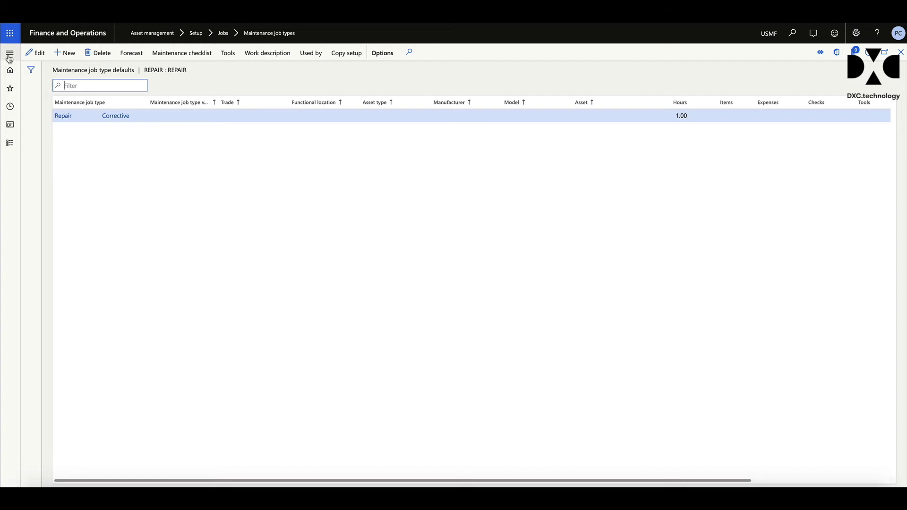
{"action": "left_click", "coordinate": [9, 143]}
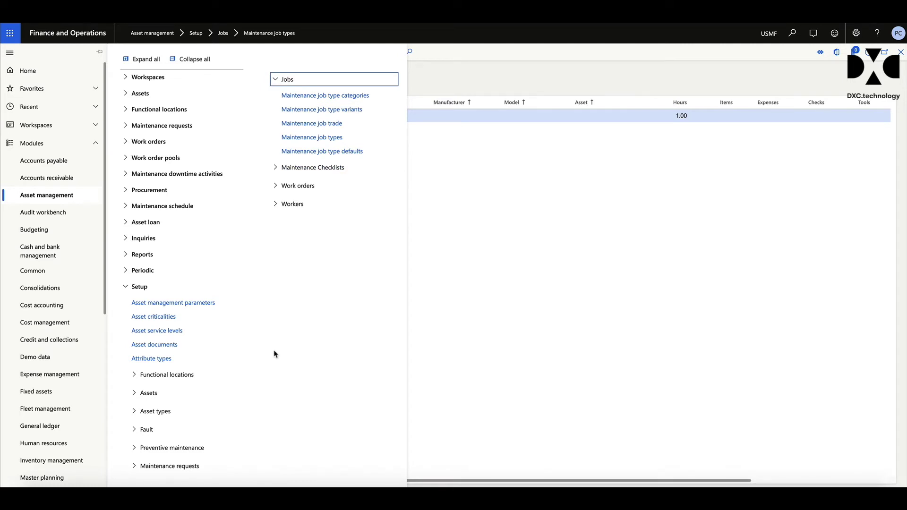
Step: Open Preventive maintenance > Maintenance plans showing EX-PM Extruder Line PM with 2 lines
{"action": "left_click", "coordinate": [143, 450]}
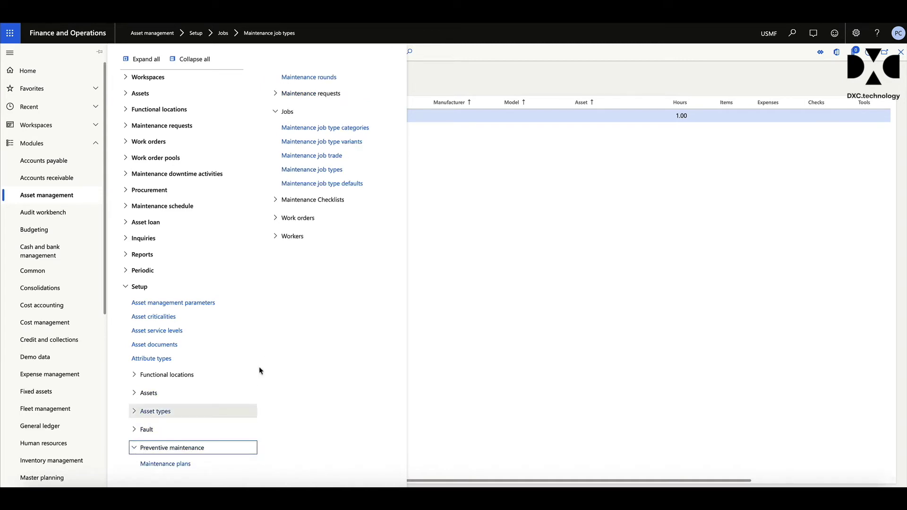
{"action": "left_click", "coordinate": [161, 466]}
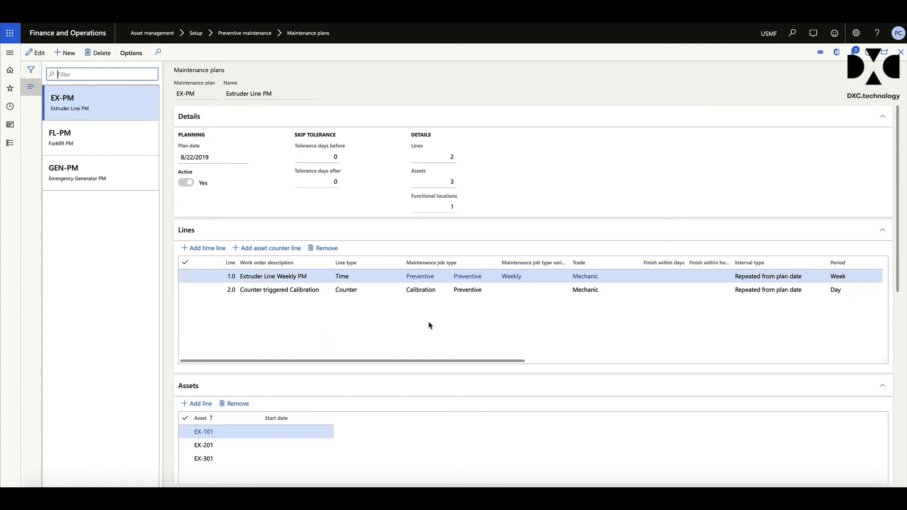
Step: Review EX-PM's assets EX-101, EX-201, EX-301, Blender asset type and location PP-02-01
{"action": "left_click_drag", "start_coordinate": [401, 361], "coordinate": [641, 369]}
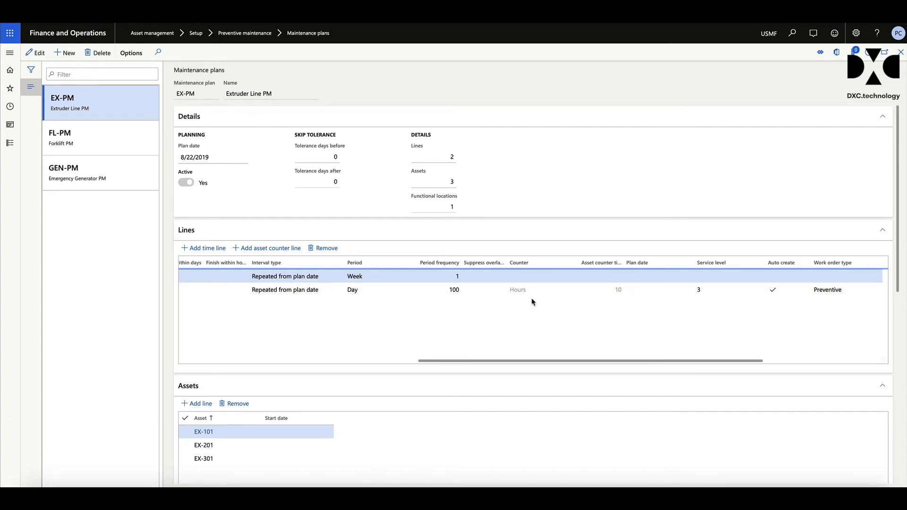
{"action": "left_click_drag", "start_coordinate": [517, 365], "coordinate": [616, 361]}
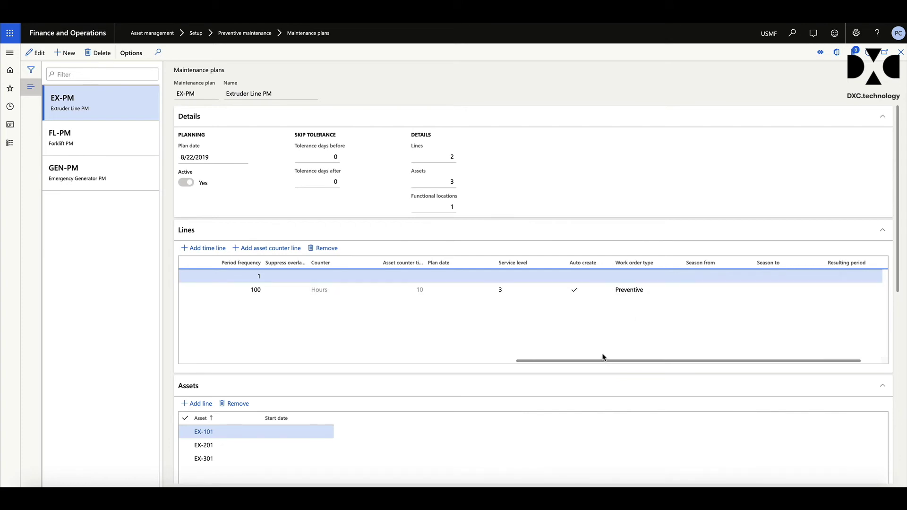
{"action": "left_click_drag", "start_coordinate": [581, 364], "coordinate": [225, 374]}
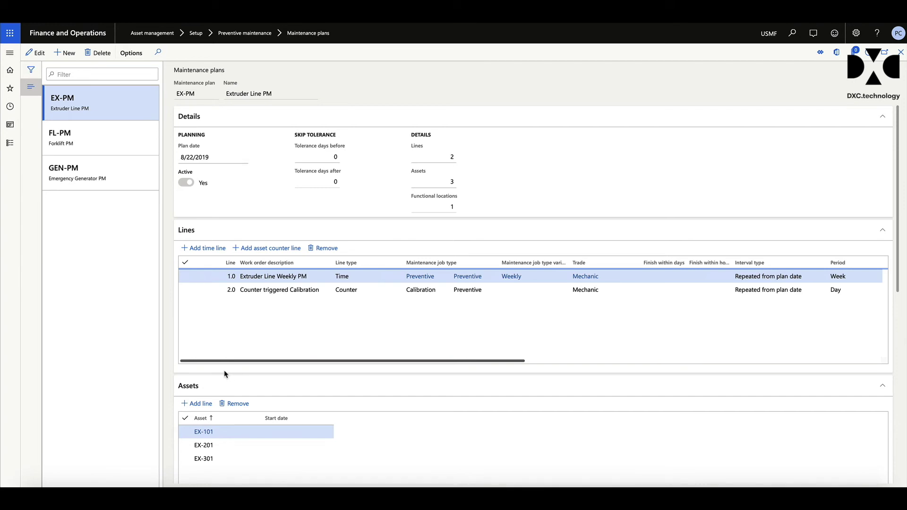
{"action": "scroll", "coordinate": [345, 379], "scroll_direction": "down", "scroll_amount": 8}
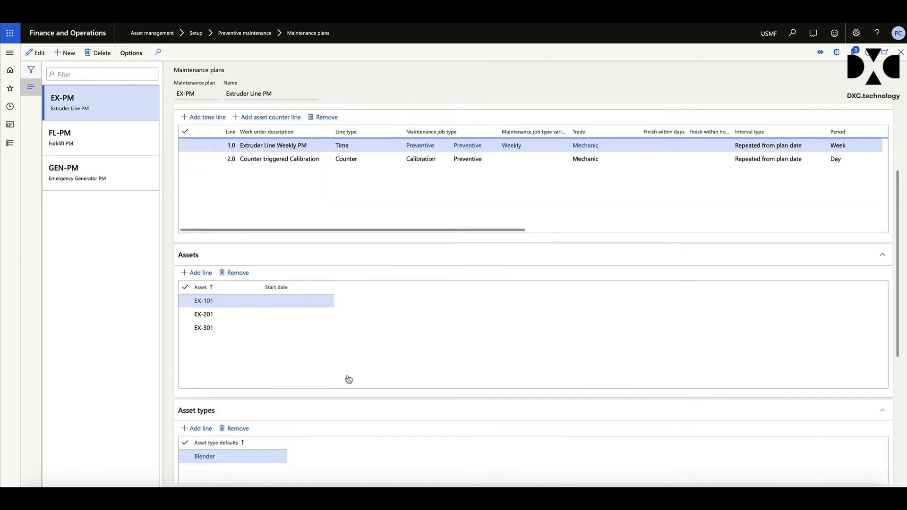
{"action": "scroll", "coordinate": [349, 380], "scroll_direction": "up", "scroll_amount": 2}
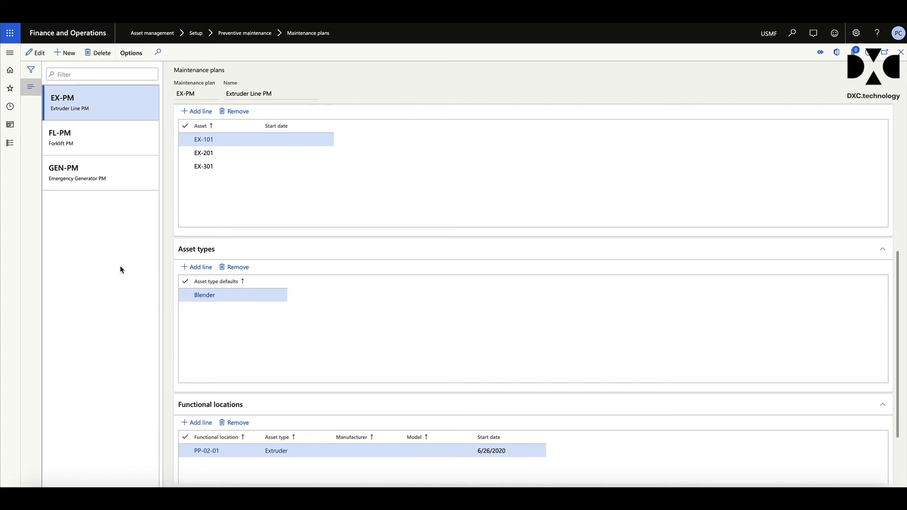
Step: Review the DAILY round's asset EX-101, location PP-02 and its two pools
{"action": "left_click", "coordinate": [10, 143]}
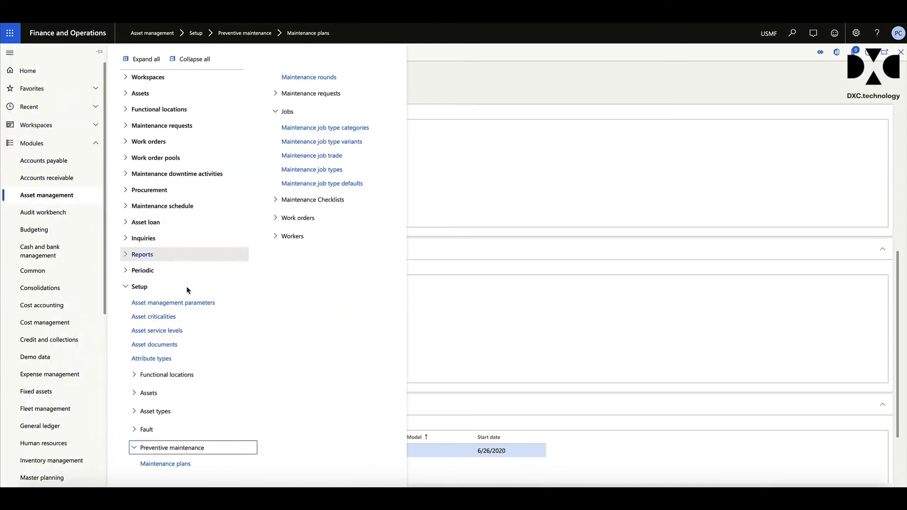
{"action": "left_click", "coordinate": [314, 78]}
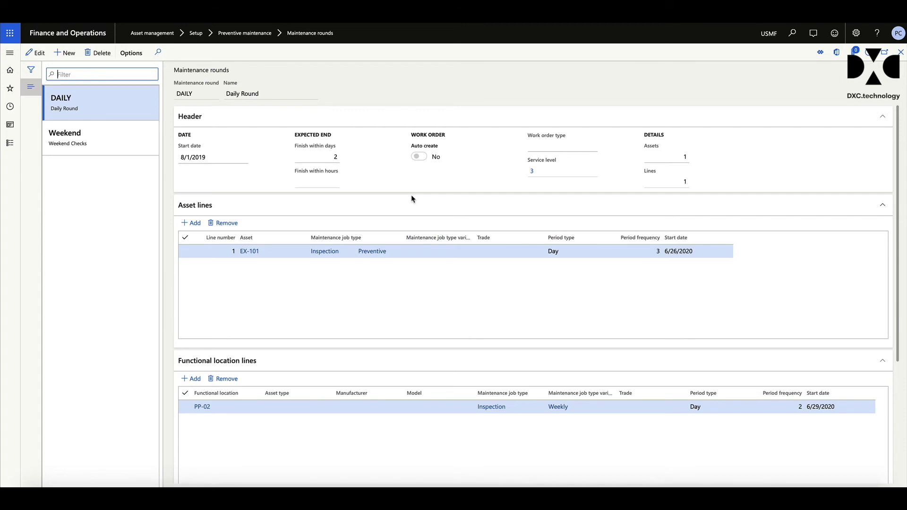
{"action": "scroll", "coordinate": [411, 198], "scroll_direction": "down", "scroll_amount": 4}
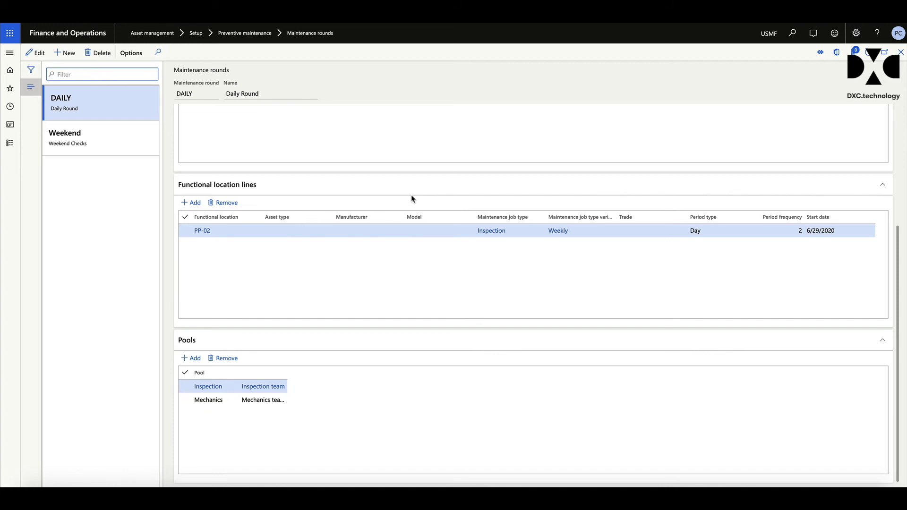
Step: Open Fault > Fault designer to review Air Compressor symptoms, areas and types
{"action": "left_click", "coordinate": [10, 143]}
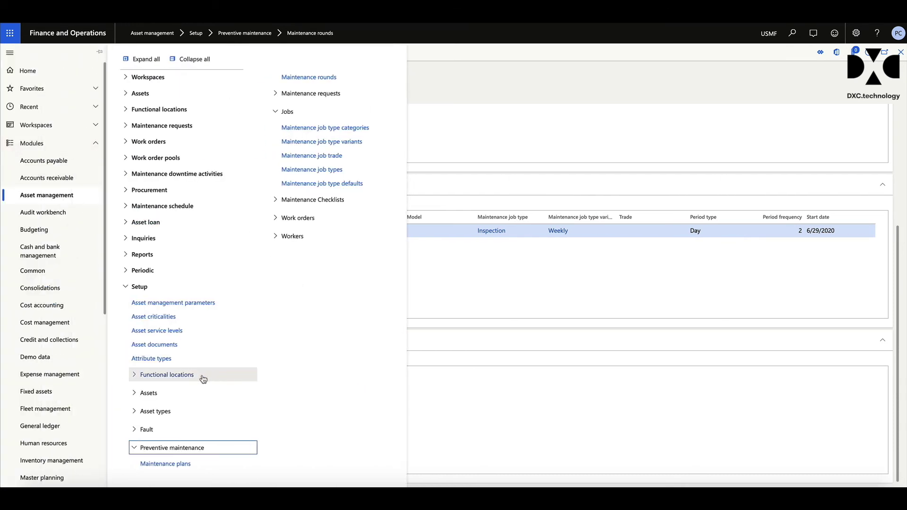
{"action": "left_click", "coordinate": [142, 428]}
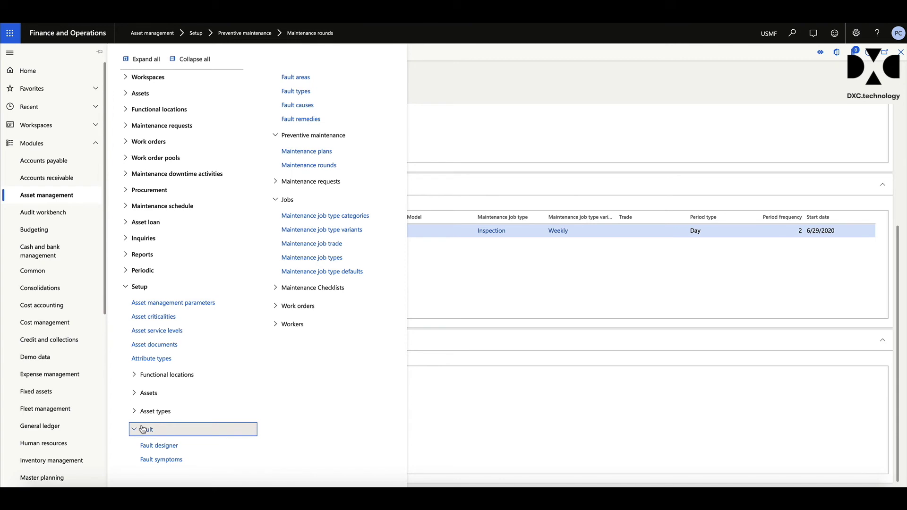
{"action": "left_click", "coordinate": [150, 446]}
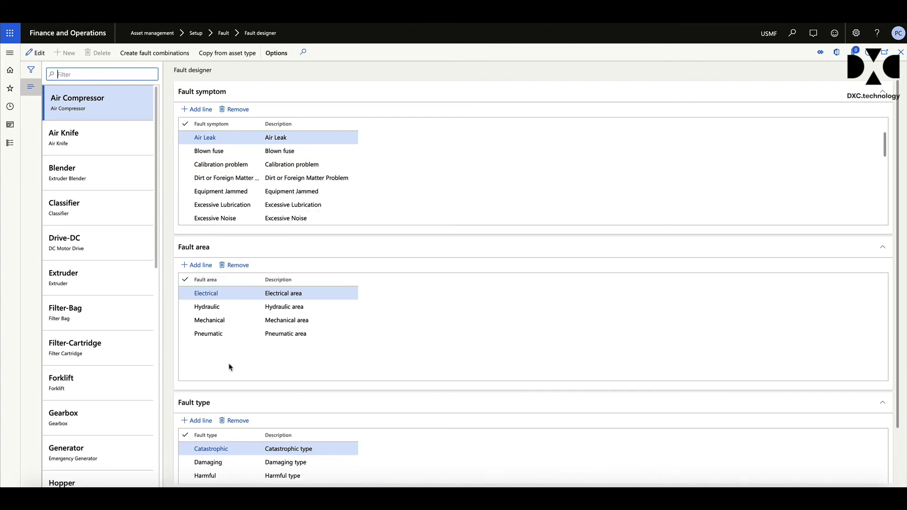
{"action": "scroll", "coordinate": [229, 367], "scroll_direction": "down", "scroll_amount": 1}
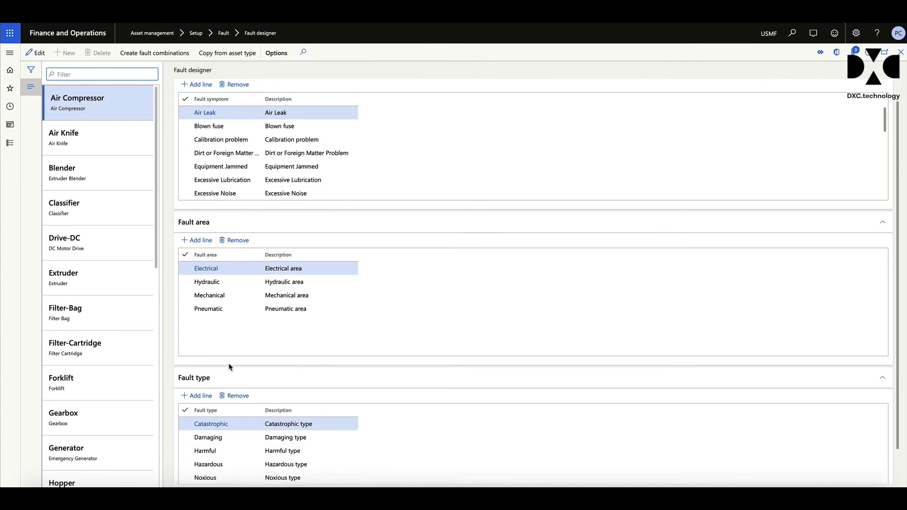
{"action": "left_click", "coordinate": [8, 146]}
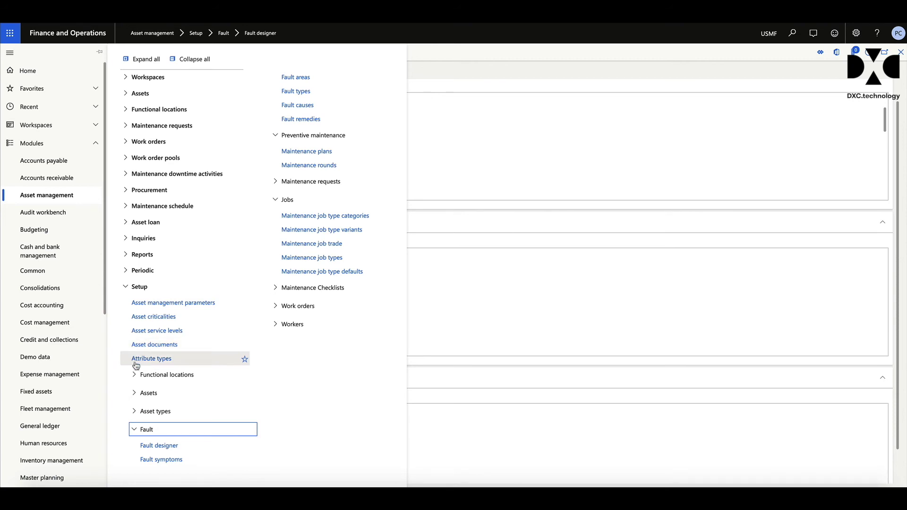
Step: Run Schedule maintenance plans for 1 Month with auto-create work orders set to Yes
{"action": "left_click", "coordinate": [126, 287]}
{"action": "left_click", "coordinate": [129, 273]}
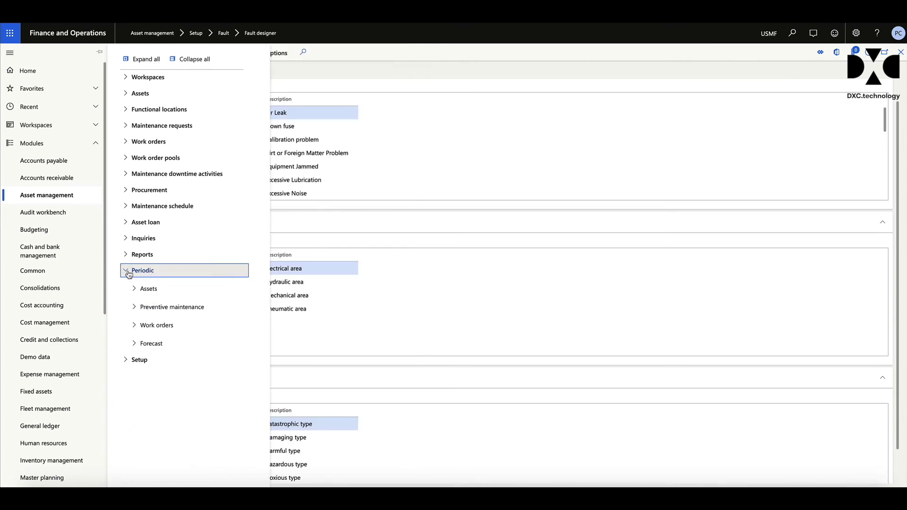
{"action": "left_click", "coordinate": [136, 309]}
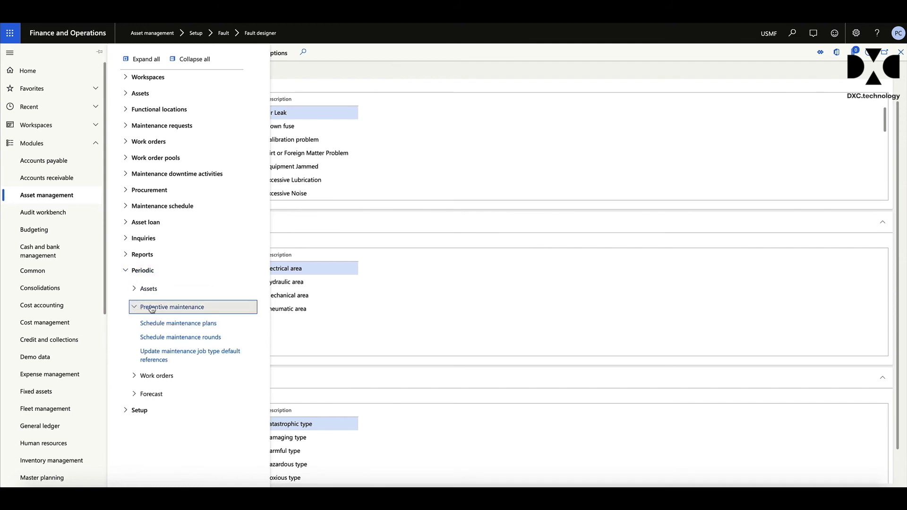
{"action": "left_click", "coordinate": [169, 325]}
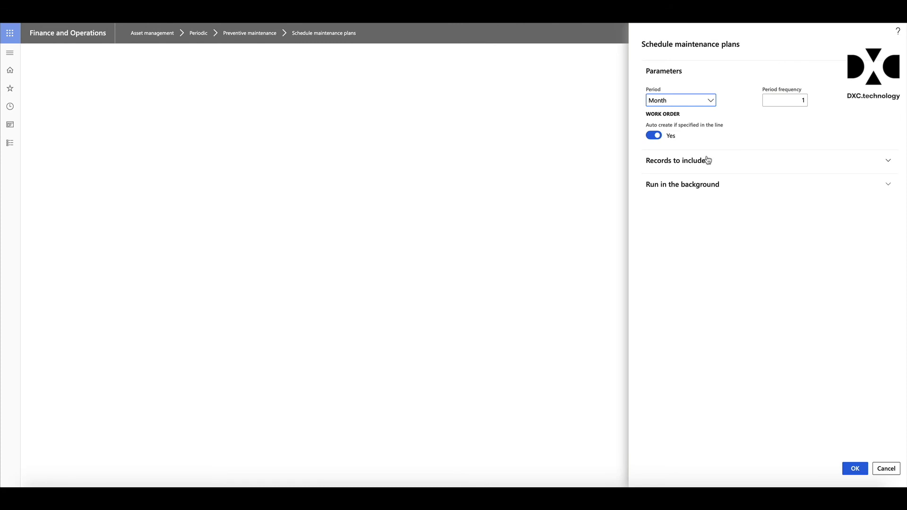
{"action": "left_click", "coordinate": [856, 469]}
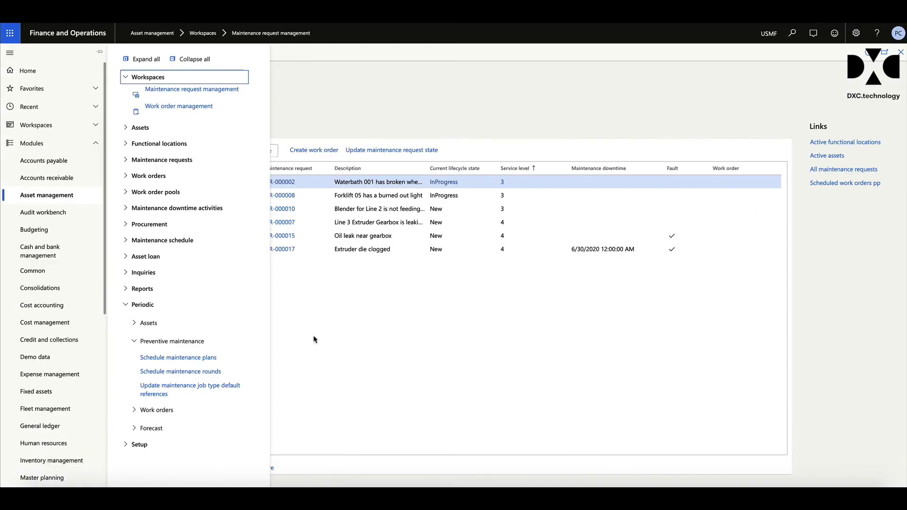
{"action": "left_click", "coordinate": [129, 242]}
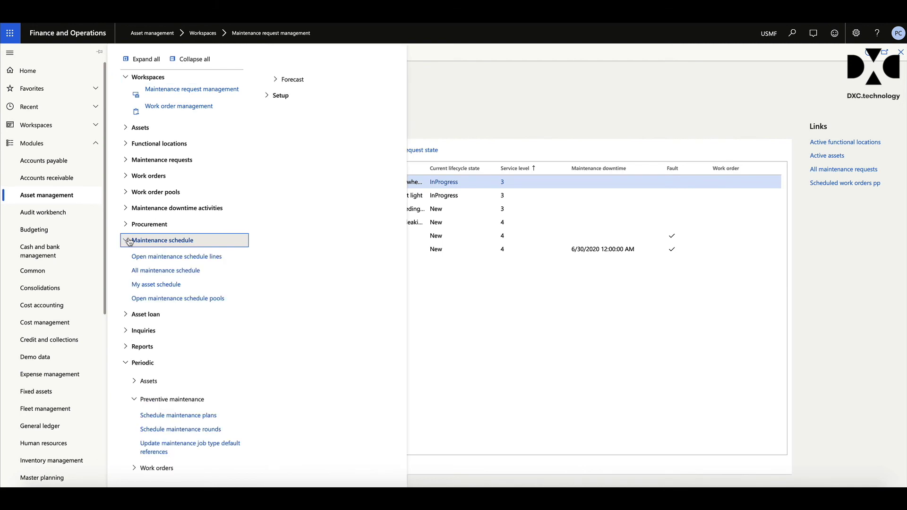
Step: Browse All maintenance schedule, including the July 2020 Extruder Line and Emergency Generator weekly PM lines
{"action": "left_click", "coordinate": [168, 270]}
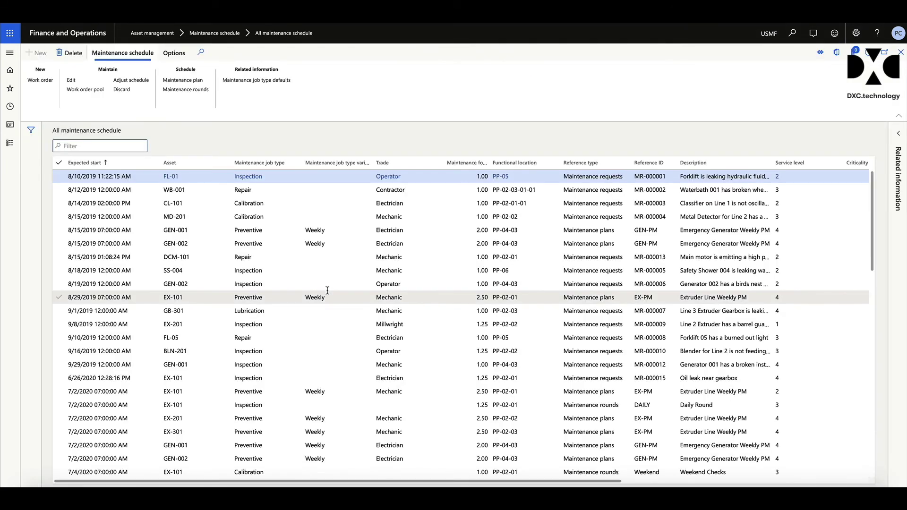
{"action": "mouse_move", "coordinate": [327, 290]}
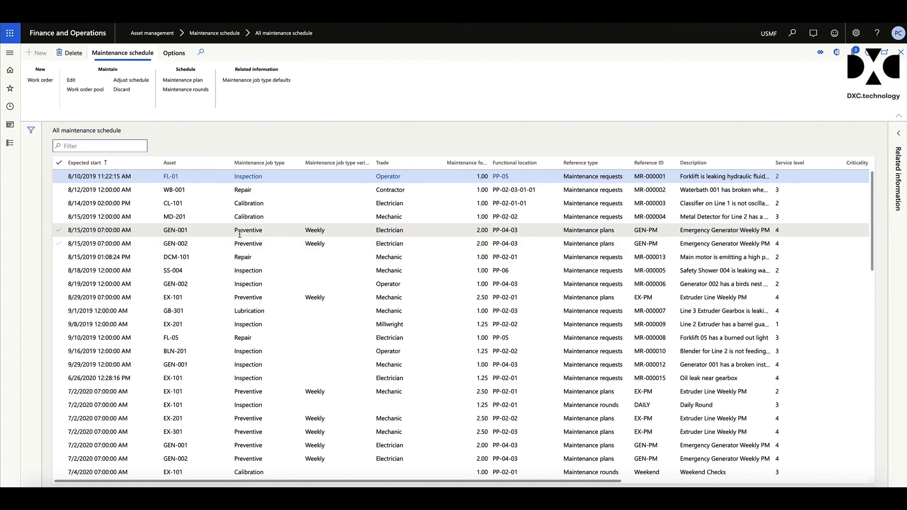
{"action": "scroll", "coordinate": [256, 274], "scroll_direction": "down", "scroll_amount": 3}
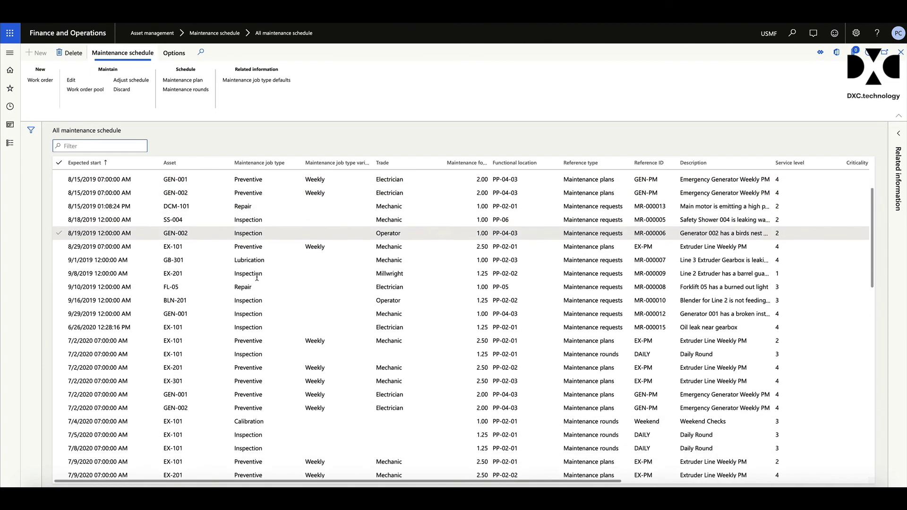
{"action": "scroll", "coordinate": [256, 276], "scroll_direction": "down", "scroll_amount": 3}
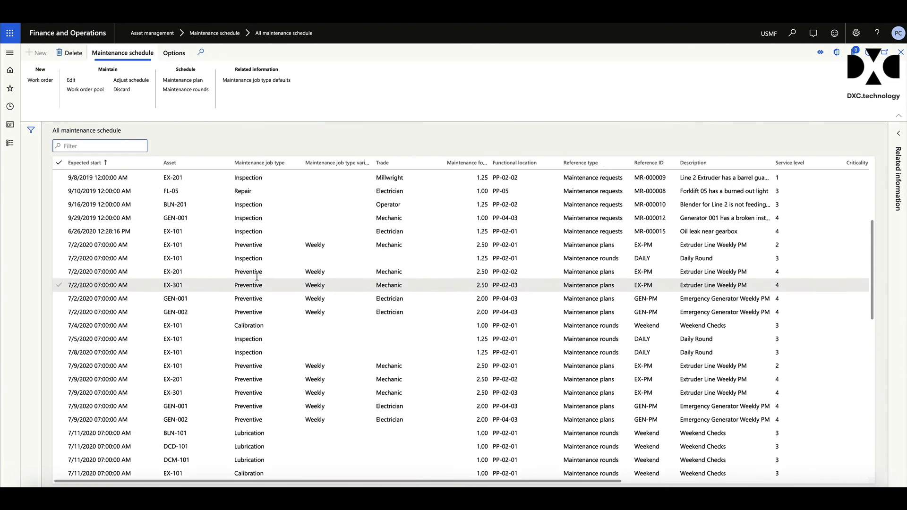
{"action": "key", "text": "ctrl+Home"}
{"action": "scroll", "coordinate": [257, 284], "scroll_direction": "down", "scroll_amount": 1}
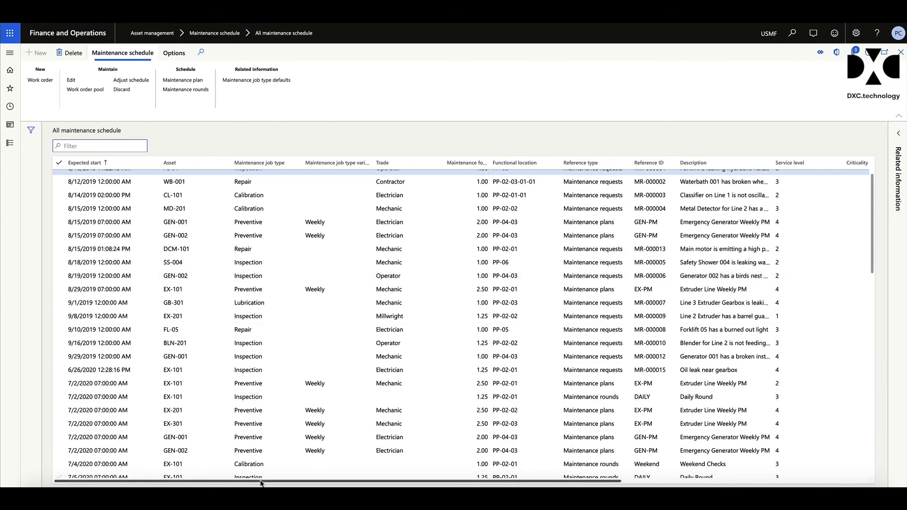
{"action": "mouse_move", "coordinate": [262, 482]}
{"action": "left_mouse_down"}
{"action": "mouse_move", "coordinate": [489, 482]}
{"action": "mouse_move", "coordinate": [265, 482]}
{"action": "left_mouse_up"}
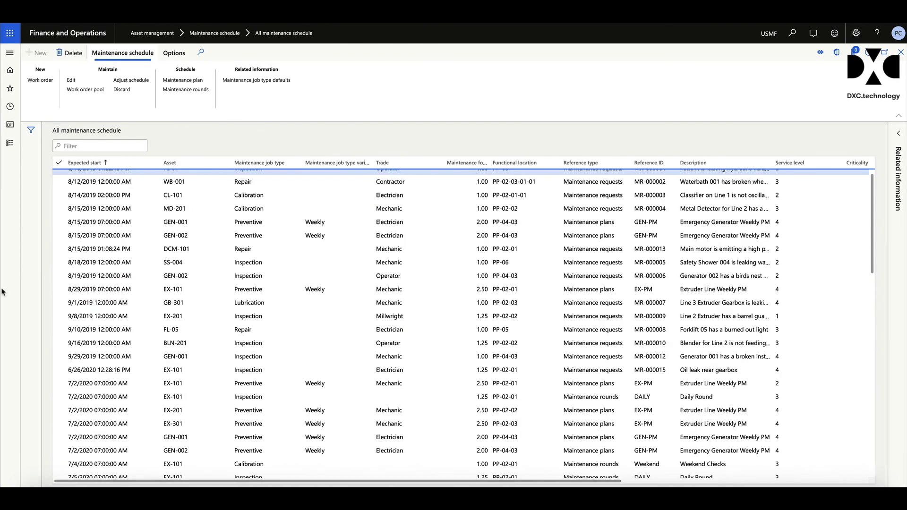
{"action": "left_click", "coordinate": [10, 144]}
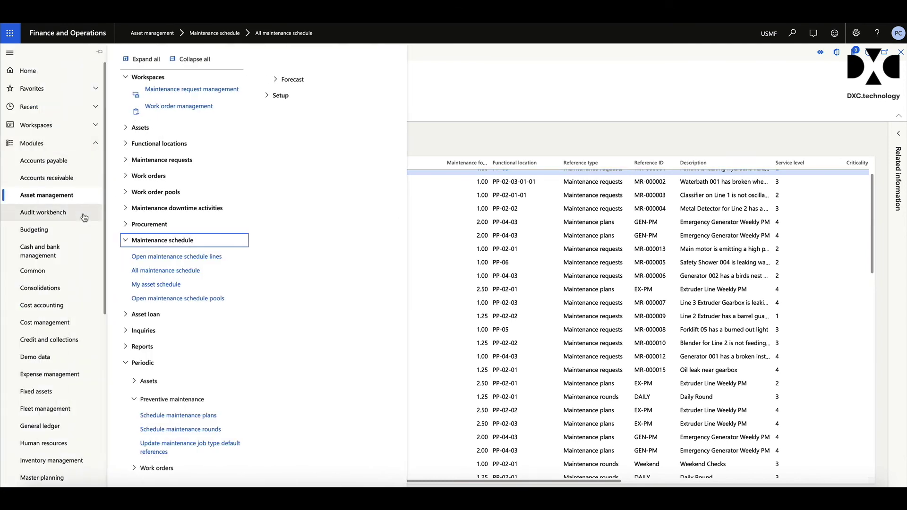
Step: Show the open maintenance schedule lines, then expand the Asset management Work orders pages
{"action": "left_click", "coordinate": [189, 273]}
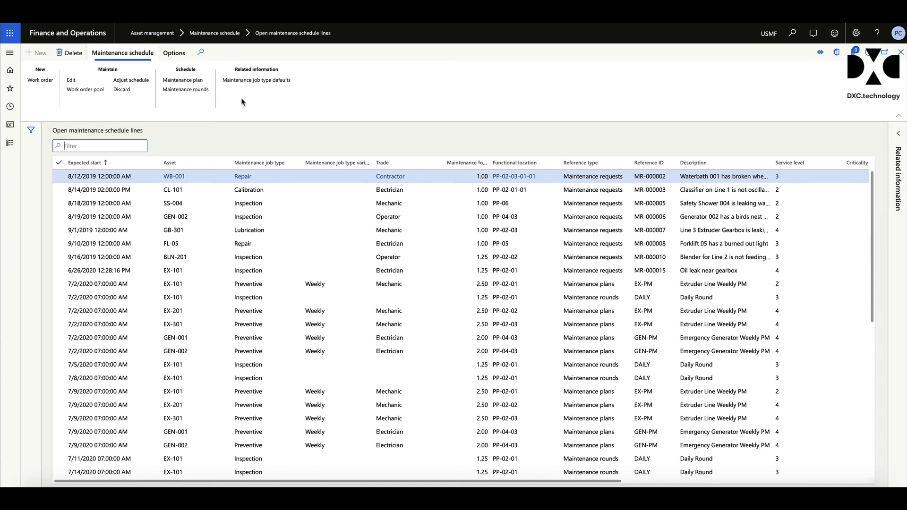
{"action": "left_click", "coordinate": [10, 143]}
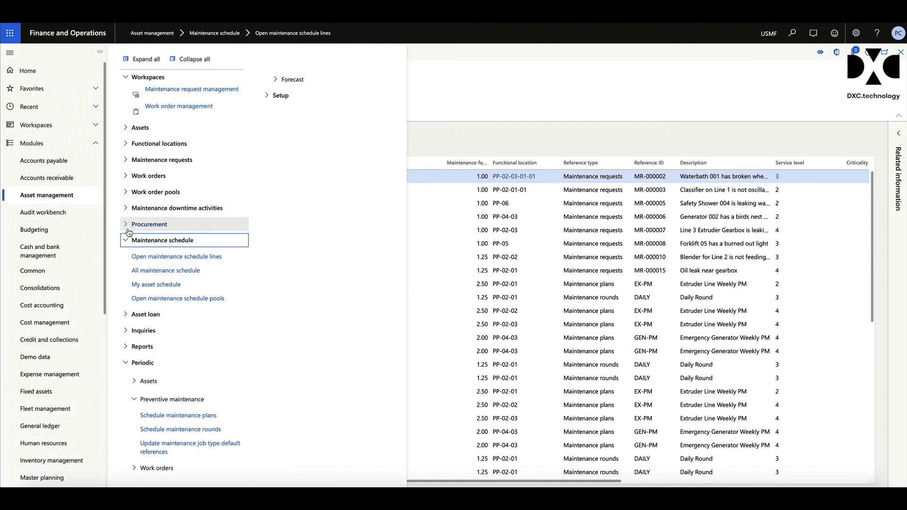
{"action": "left_click", "coordinate": [156, 175]}
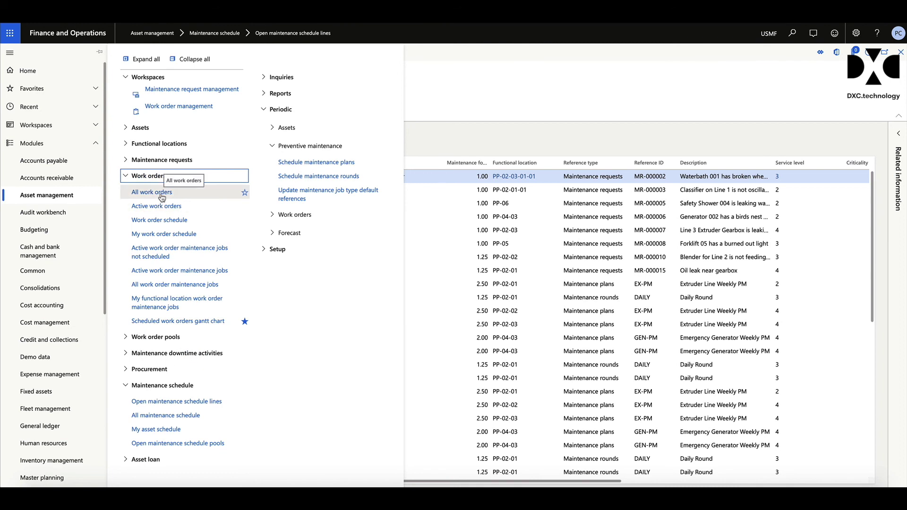